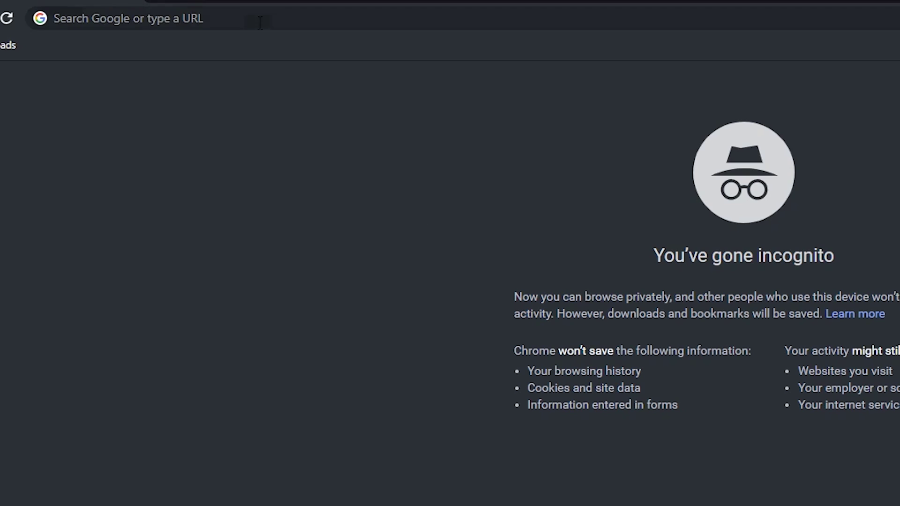
# Enter the config.qmk.fm address in the Chrome address bar
pyautogui.click(260, 22)
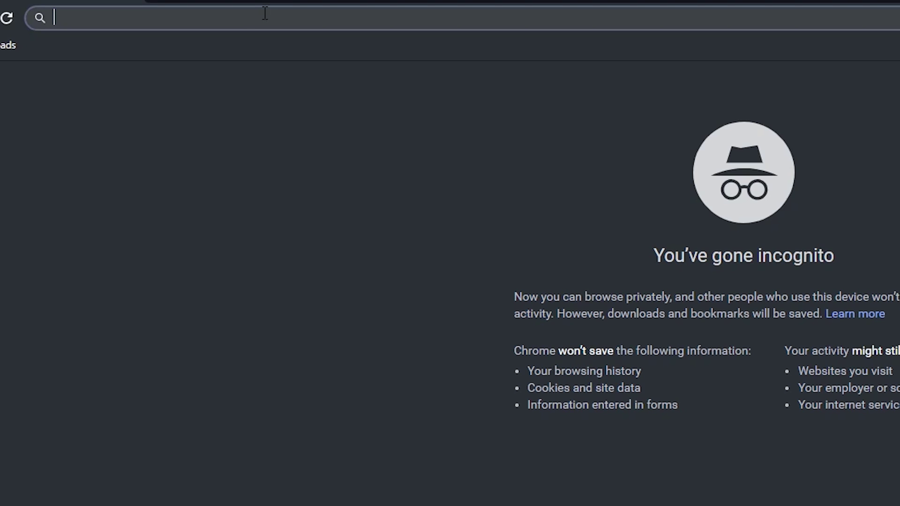
pyautogui.write('config.qmk.fm/#/1upkeyboards/1up60hse/LAYOUT_60_ansi')
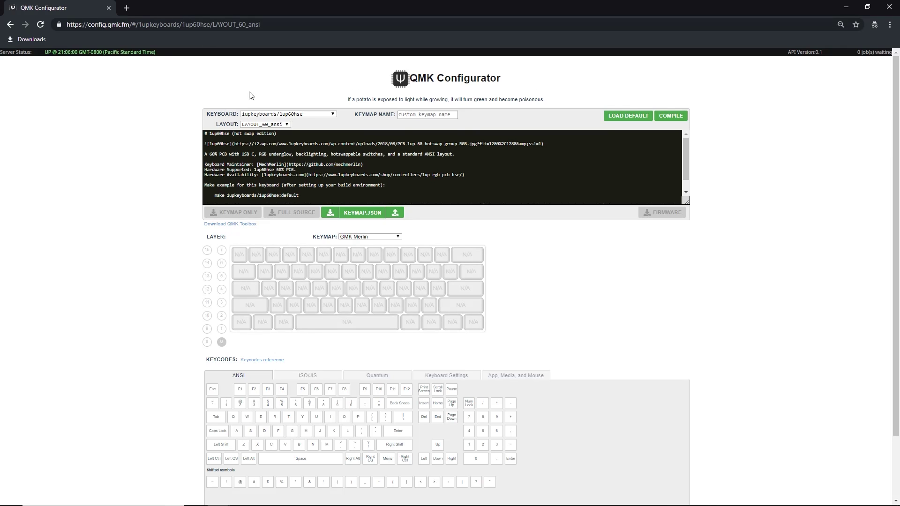
pyautogui.click(255, 114)
pyautogui.press('d')
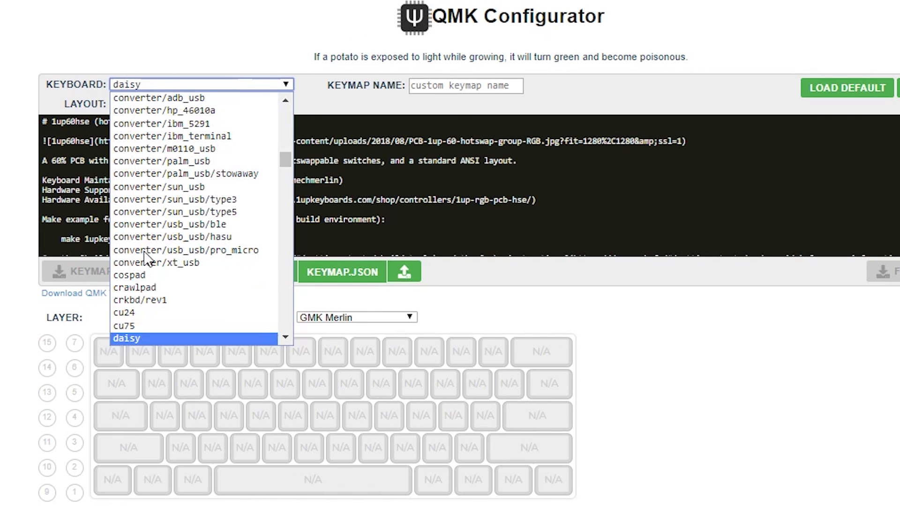
pyautogui.scroll(-15, 156, 285)
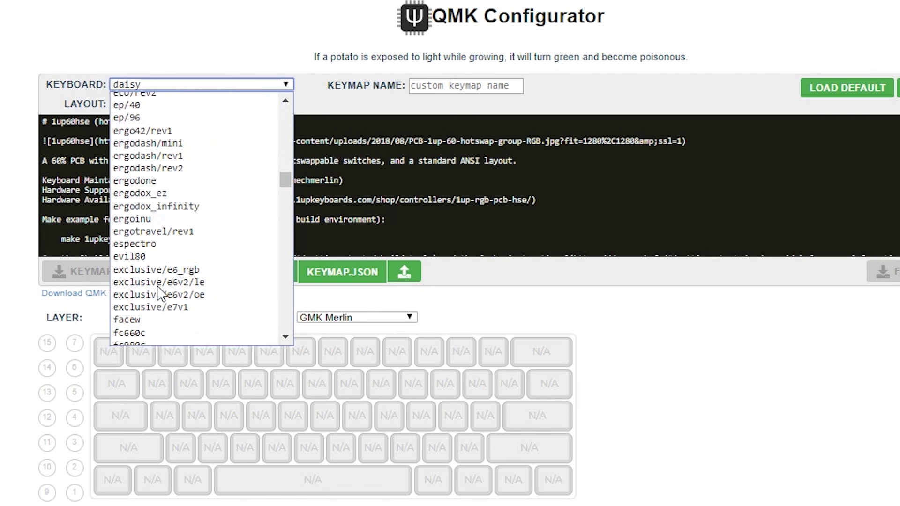
pyautogui.scroll(8, 158, 289)
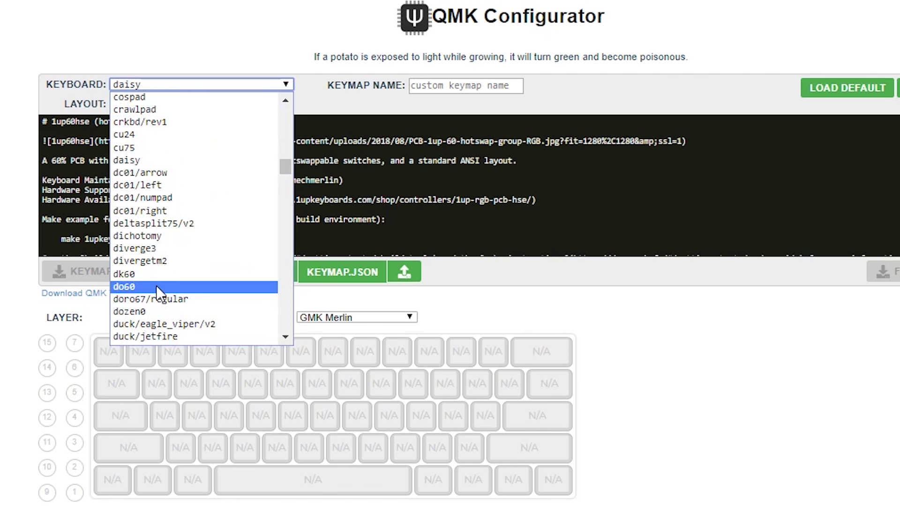
pyautogui.scroll(-5, 157, 287)
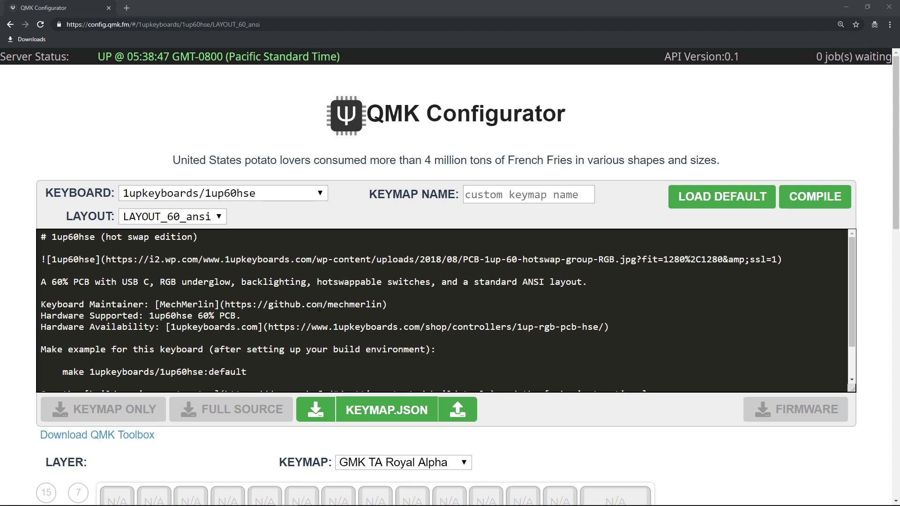
# Choose dz60 from the KEYBOARD list
pyautogui.click(288, 198)
pyautogui.write('daisy')
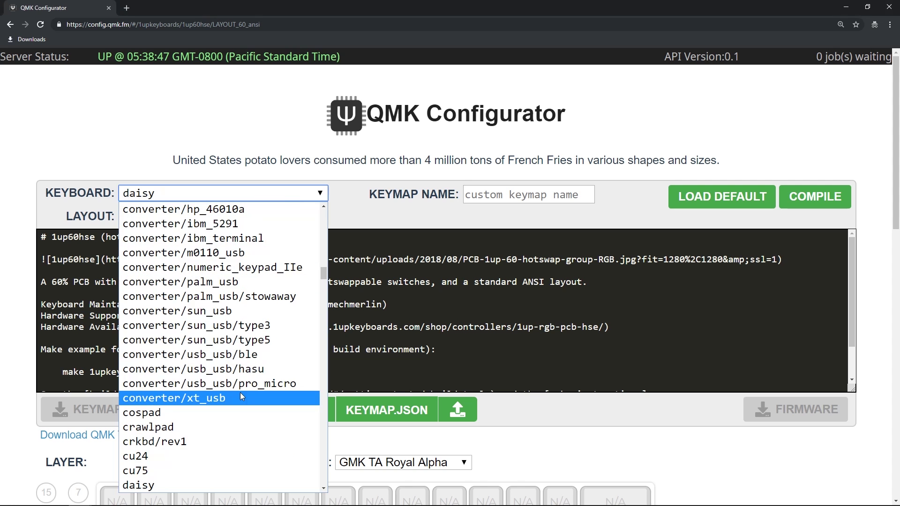
pyautogui.scroll(-6, 240, 392)
pyautogui.scroll(-2, 242, 397)
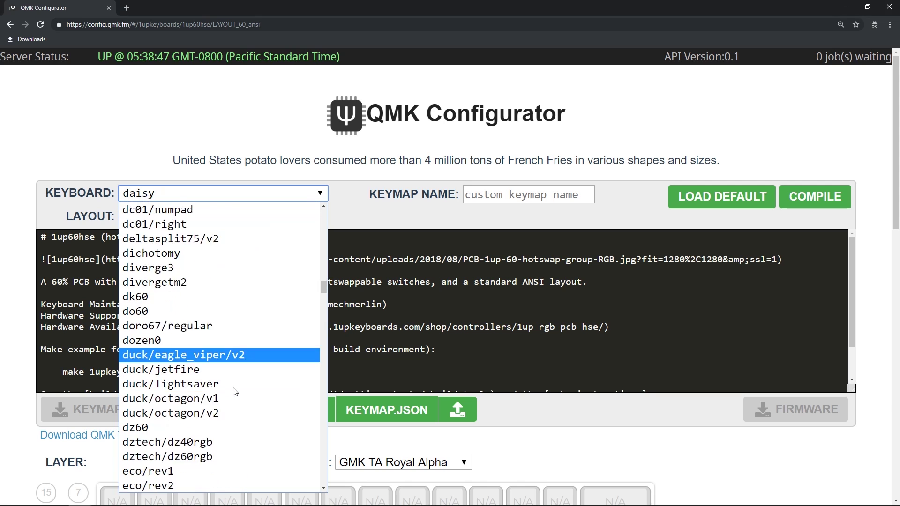
pyautogui.click(203, 378)
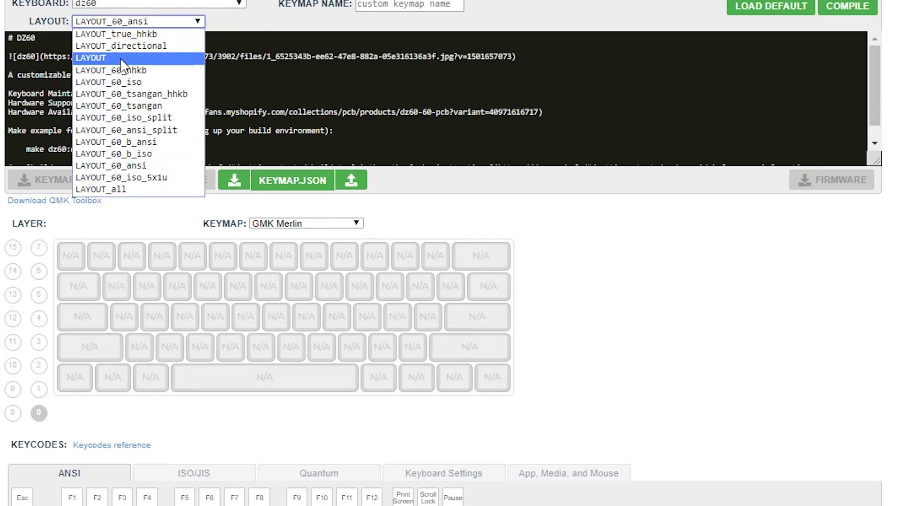
# Try LAYOUT_60_hhkb, LAYOUT_60_iso_split, LAYOUT_60_ansi and LAYOUT_60_b_iso, then settle on LAYOUT_all
pyautogui.click(120, 69)
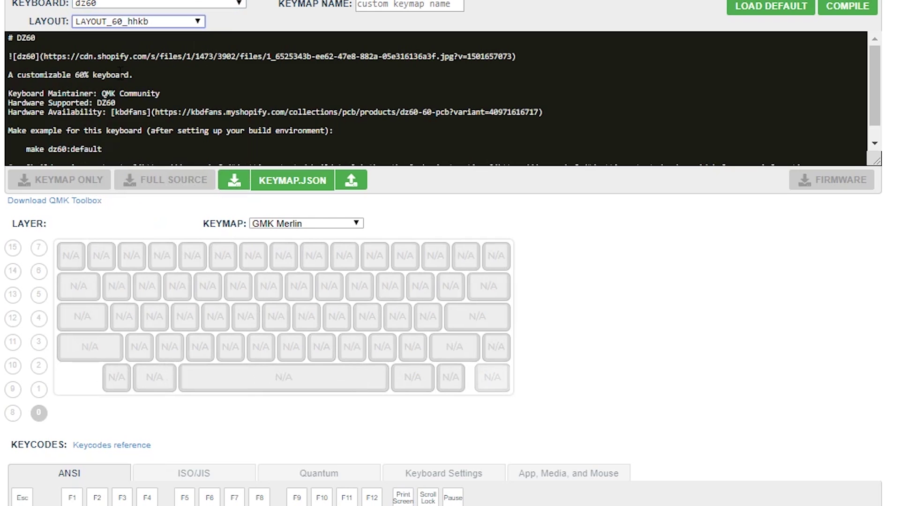
pyautogui.click(125, 26)
pyautogui.click(117, 117)
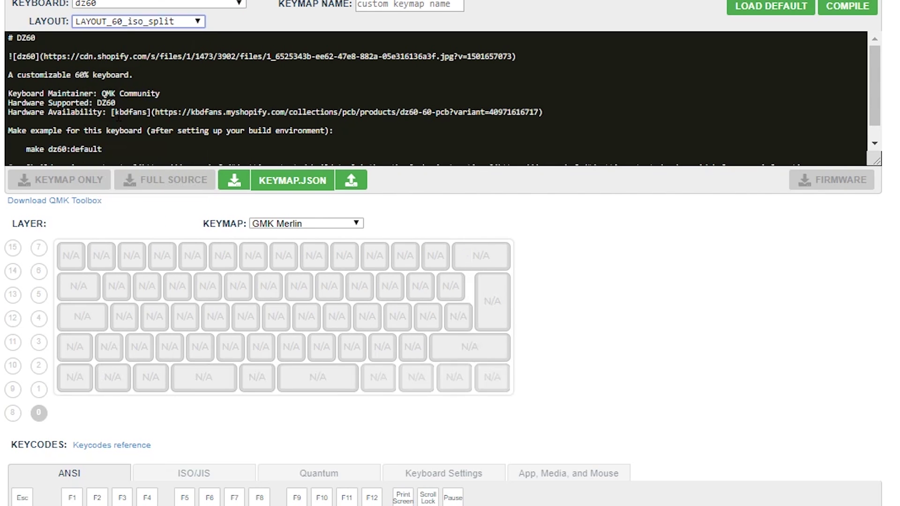
pyautogui.click(127, 26)
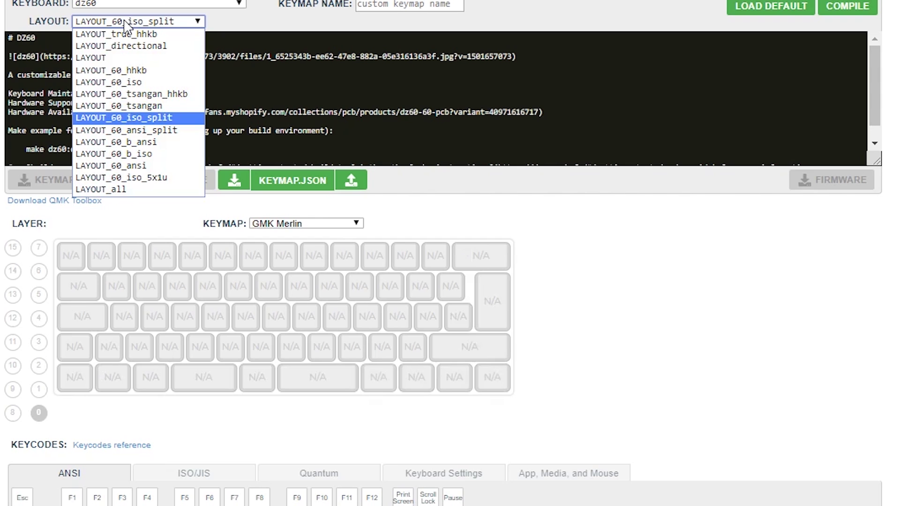
pyautogui.click(123, 118)
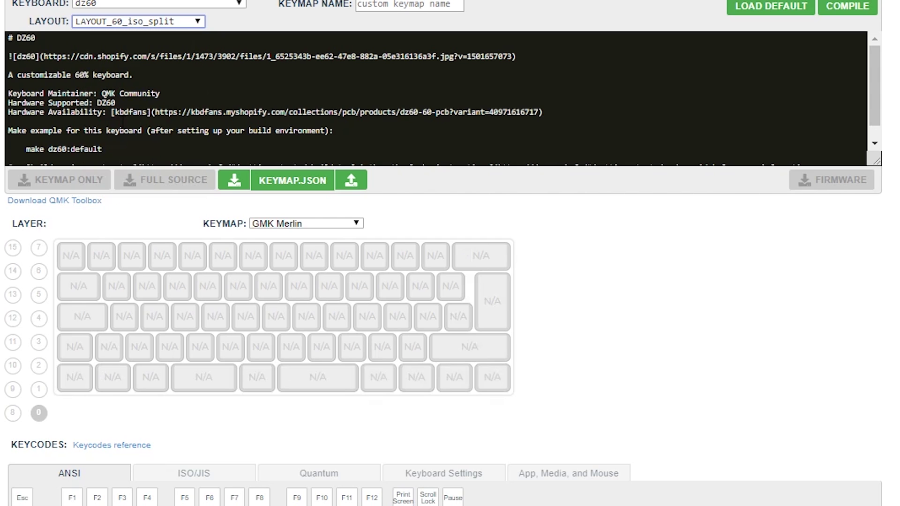
pyautogui.click(131, 26)
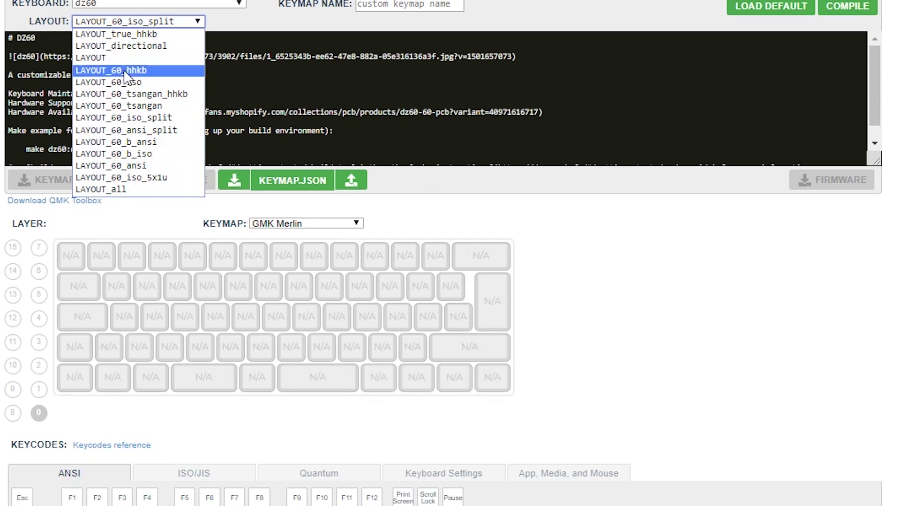
pyautogui.click(119, 164)
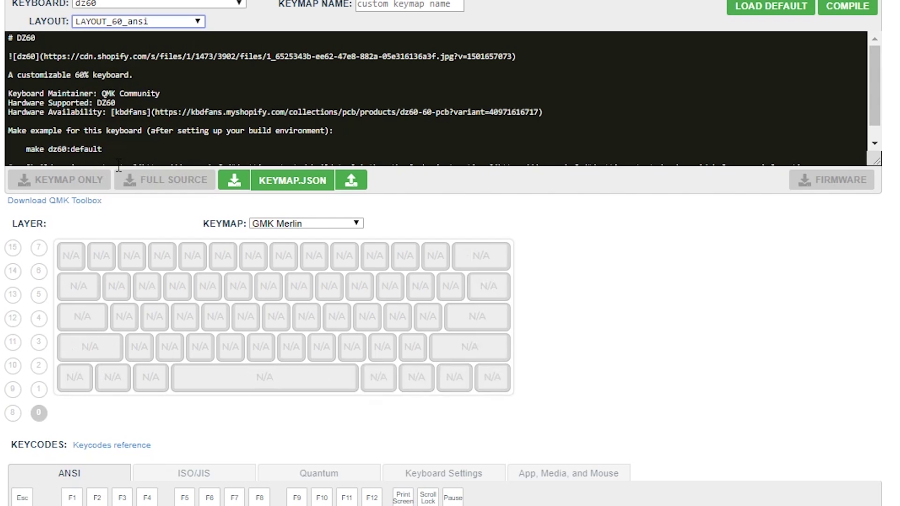
pyautogui.scroll(1, 142, 26)
pyautogui.click(142, 26)
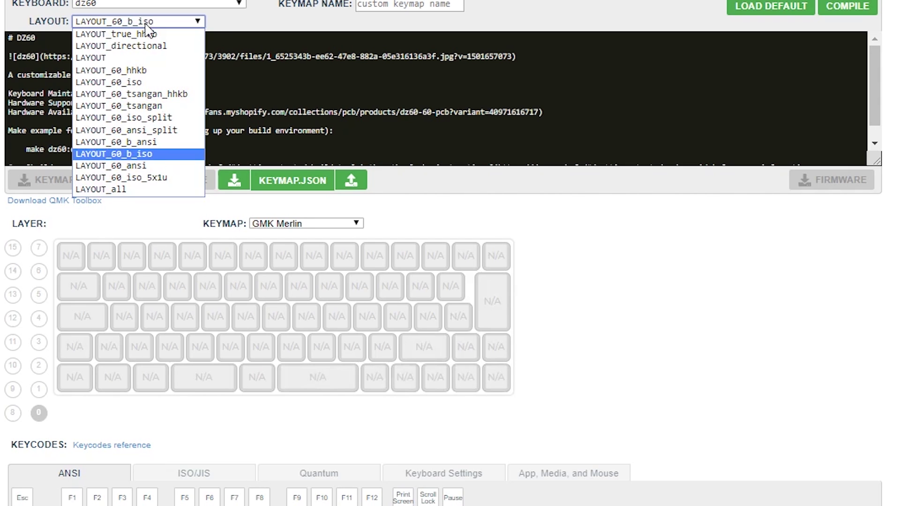
pyautogui.click(127, 190)
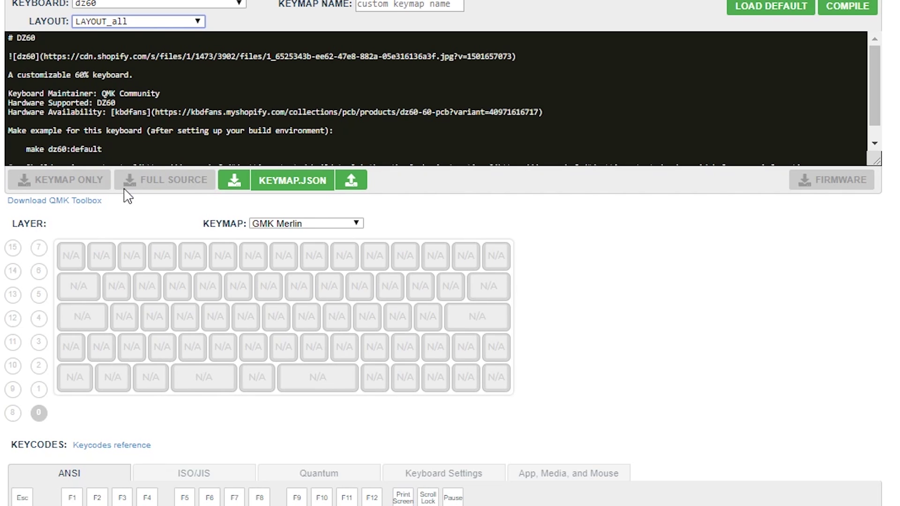
# Assign Space to the left, middle and wide right split spacebar keys
pyautogui.click(213, 388)
pyautogui.press('space')
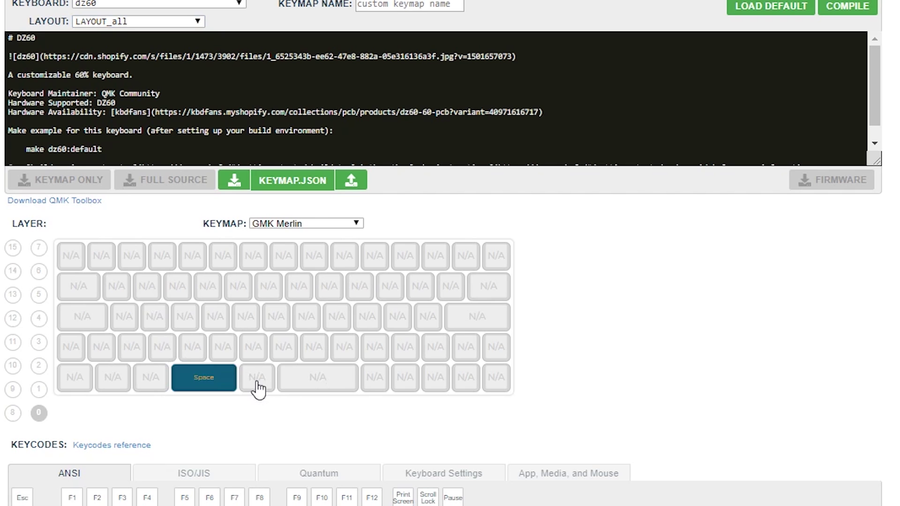
pyautogui.click(258, 389)
pyautogui.press('space')
pyautogui.click(307, 388)
pyautogui.press('space')
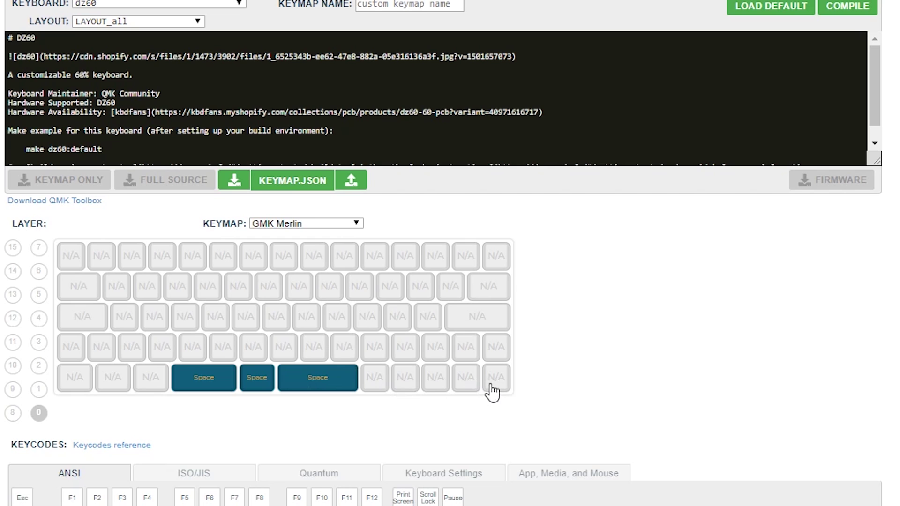
# Assign Right Alt, Windows and Menu to the bottom-row keys right of the spacebar
pyautogui.click(382, 380)
pyautogui.press('Alt_R')
pyautogui.click(399, 388)
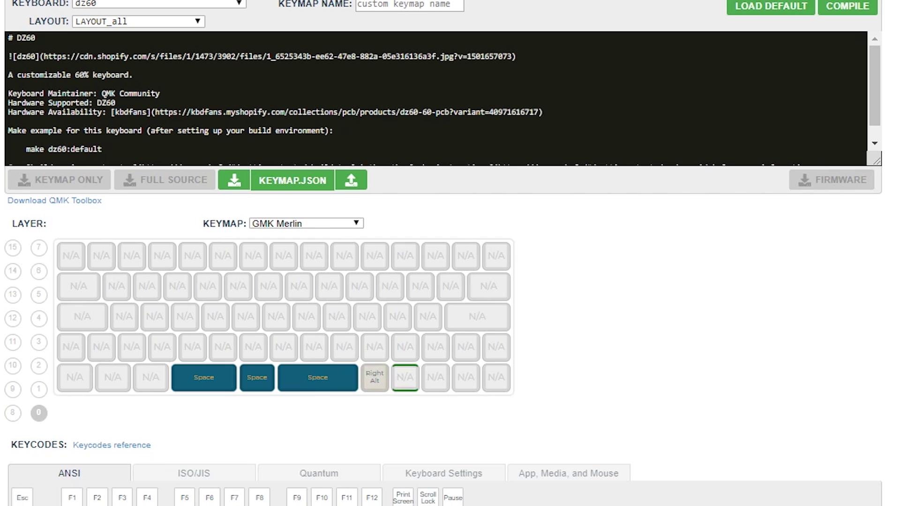
pyautogui.press('super')
pyautogui.click(466, 388)
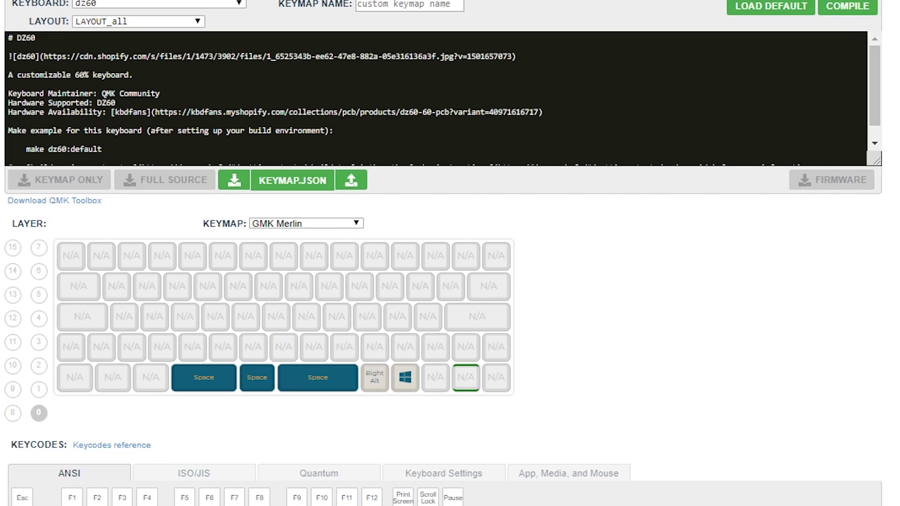
pyautogui.press('Menu')
pyautogui.click(495, 385)
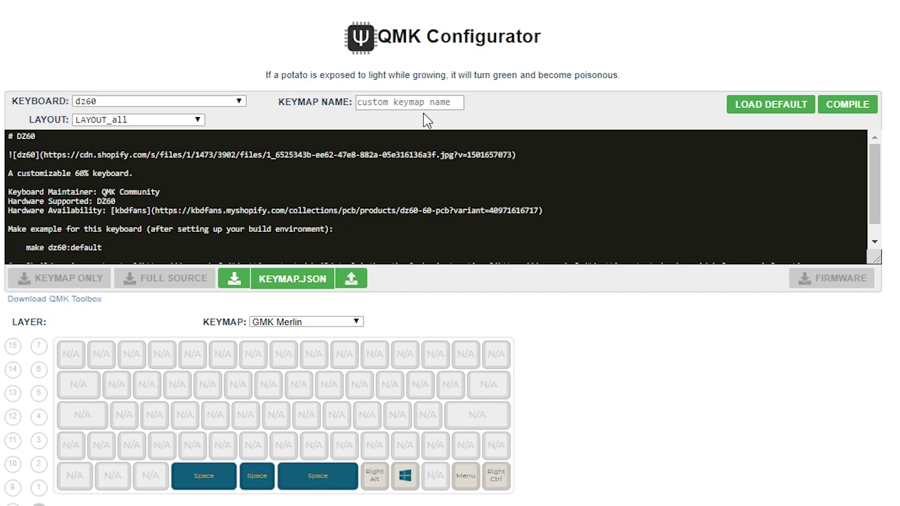
# Name the keymap 'test', load the 1up60hse default keymap, and view layer 1
pyautogui.click(423, 108)
pyautogui.write('test')
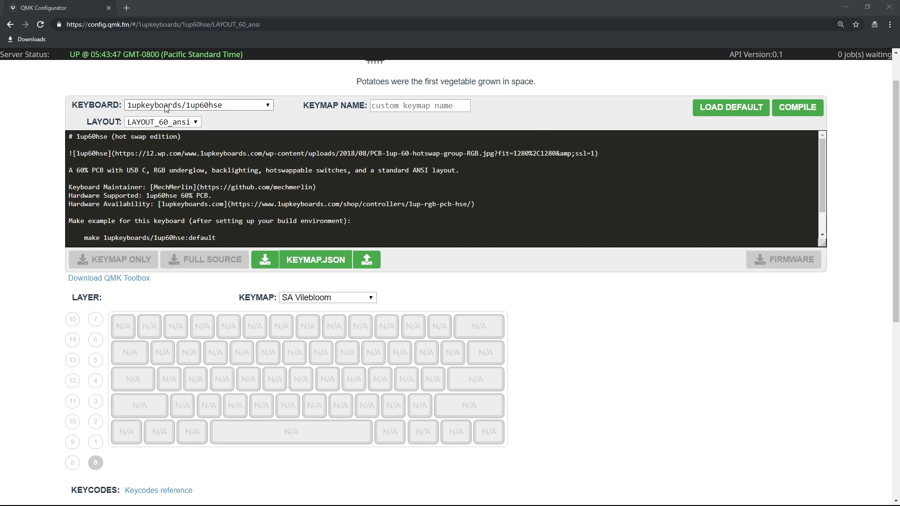
pyautogui.click(711, 109)
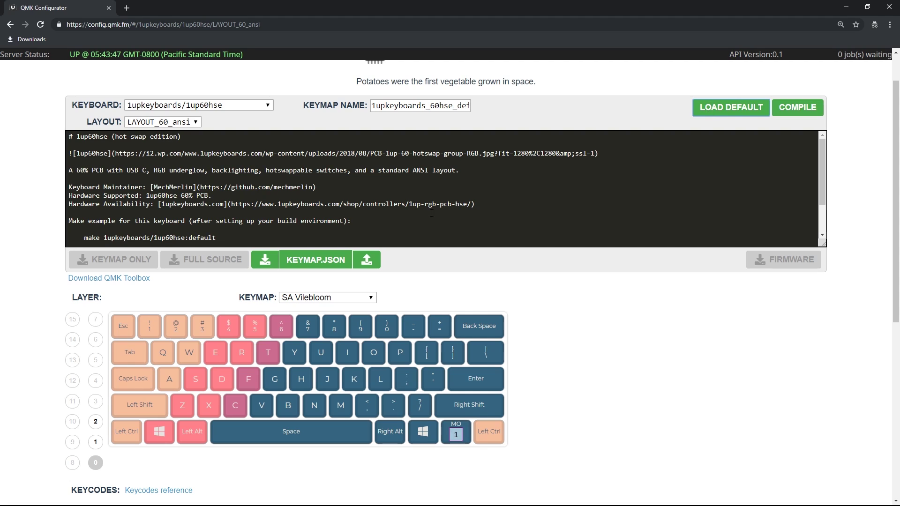
pyautogui.click(93, 447)
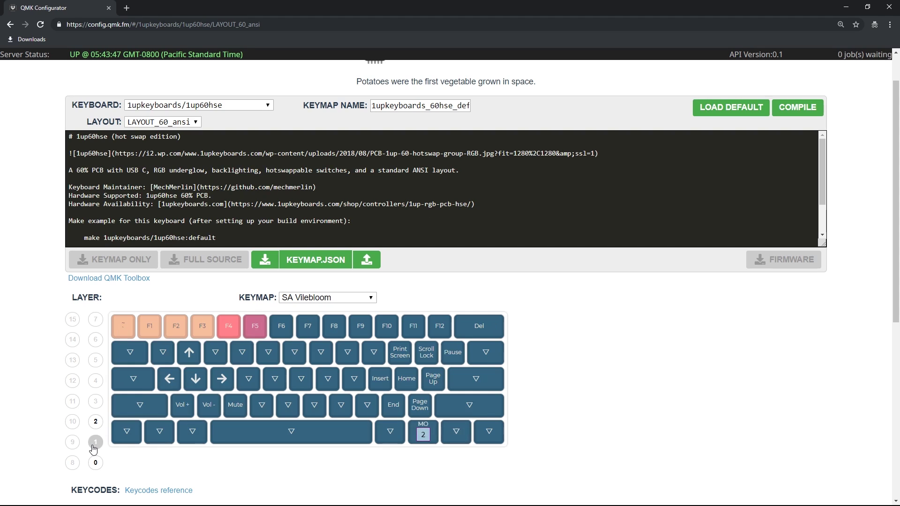
# Compare layers 2 and 1, then return to the base layer 0
pyautogui.click(95, 423)
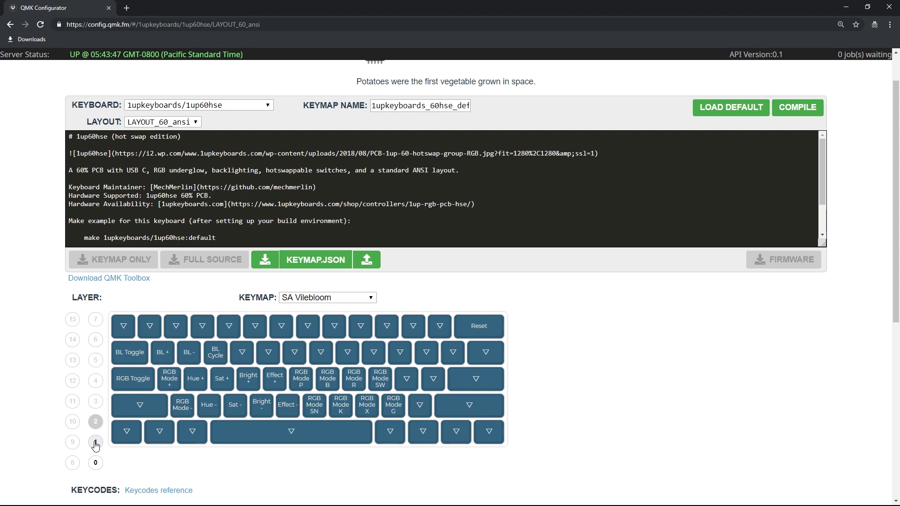
pyautogui.click(96, 443)
pyautogui.click(96, 464)
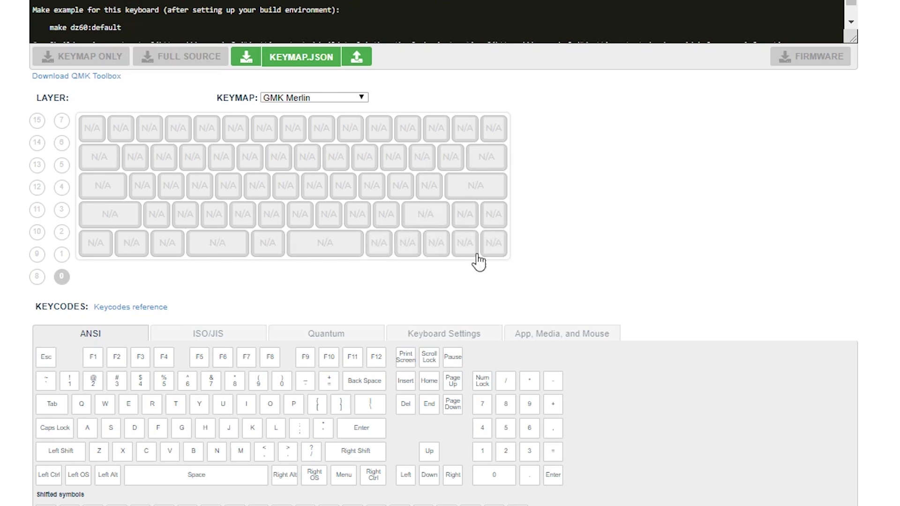
# Drag R and E onto the second row, then assign A, S and D to the home row
pyautogui.moveTo(150, 401); pyautogui.dragTo(218, 155)
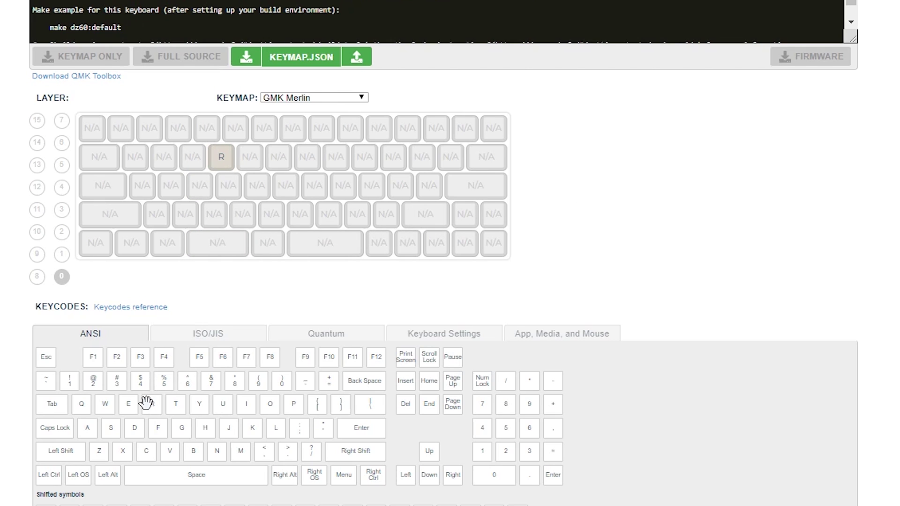
pyautogui.moveTo(131, 404); pyautogui.dragTo(164, 196)
pyautogui.moveTo(193, 157); pyautogui.dragTo(192, 158)
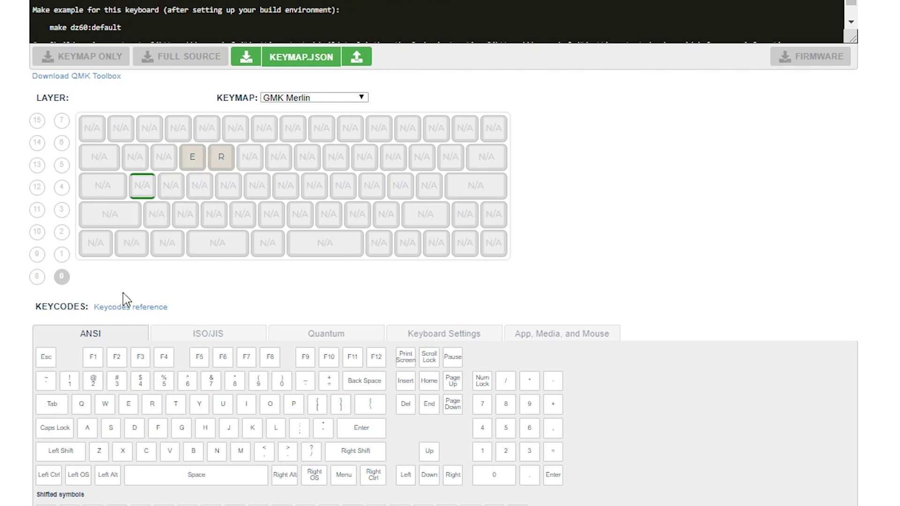
pyautogui.click(87, 427)
pyautogui.click(170, 191)
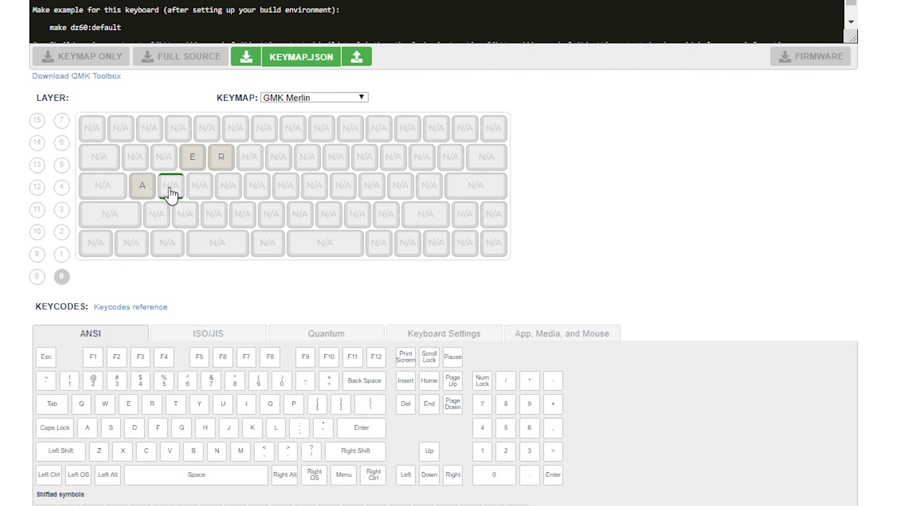
pyautogui.click(110, 428)
pyautogui.click(195, 187)
pyautogui.click(135, 427)
# Assign F, G, H, J and K to the next home-row keys
pyautogui.click(227, 187)
pyautogui.press('f')
pyautogui.click(255, 190)
pyautogui.press('g')
pyautogui.click(287, 191)
pyautogui.press('h')
pyautogui.click(314, 190)
pyautogui.press('j')
pyautogui.click(343, 190)
pyautogui.press('k')
# Finish the home row with L, semicolon, apostrophe and Enter on the wide key
pyautogui.click(374, 188)
pyautogui.press('l')
pyautogui.click(402, 190)
pyautogui.press(';')
pyautogui.click(429, 190)
pyautogui.press("'")
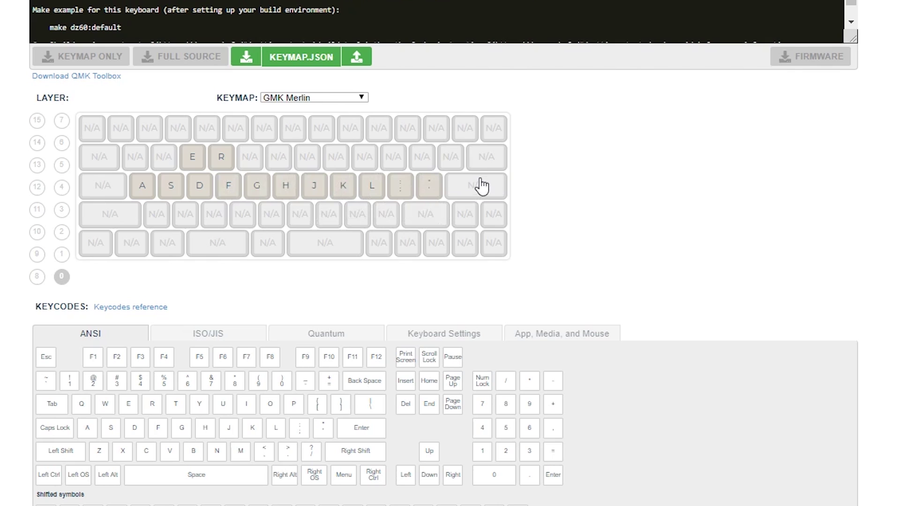
pyautogui.click(480, 187)
pyautogui.press('Return')
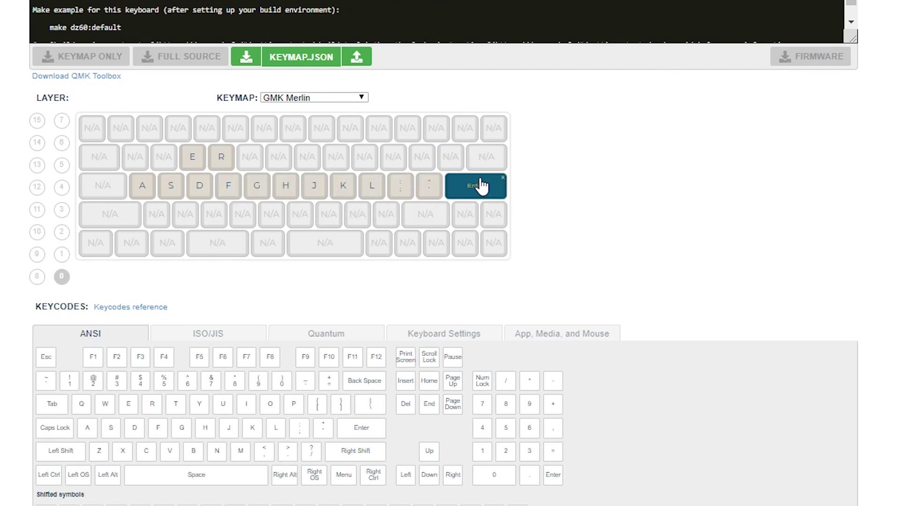
# Assign Z, X, C, V, B, N and M across the fourth row
pyautogui.click(162, 220)
pyautogui.press('z')
pyautogui.click(187, 214)
pyautogui.press('x')
pyautogui.click(215, 213)
pyautogui.press('c')
pyautogui.click(243, 214)
pyautogui.press('v')
pyautogui.click(272, 214)
pyautogui.press('b')
pyautogui.click(296, 215)
pyautogui.press('n')
pyautogui.click(324, 217)
pyautogui.press('m')
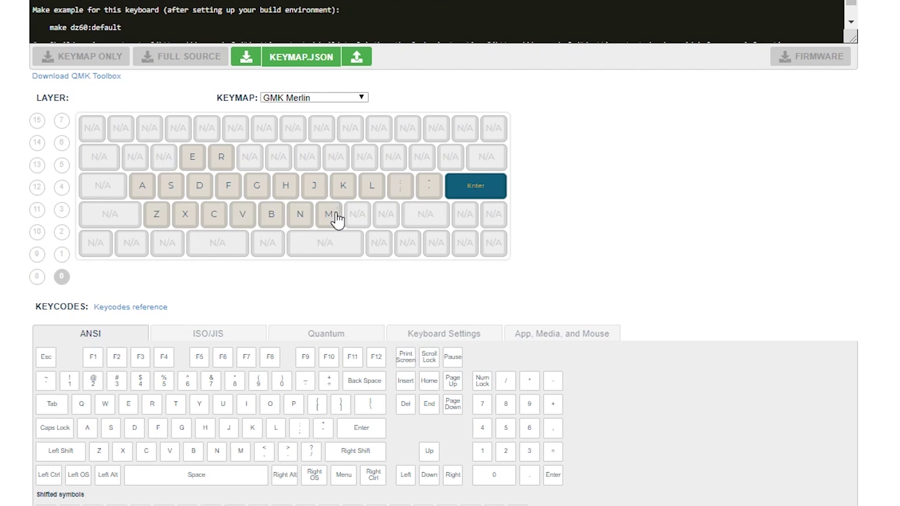
pyautogui.click(354, 220)
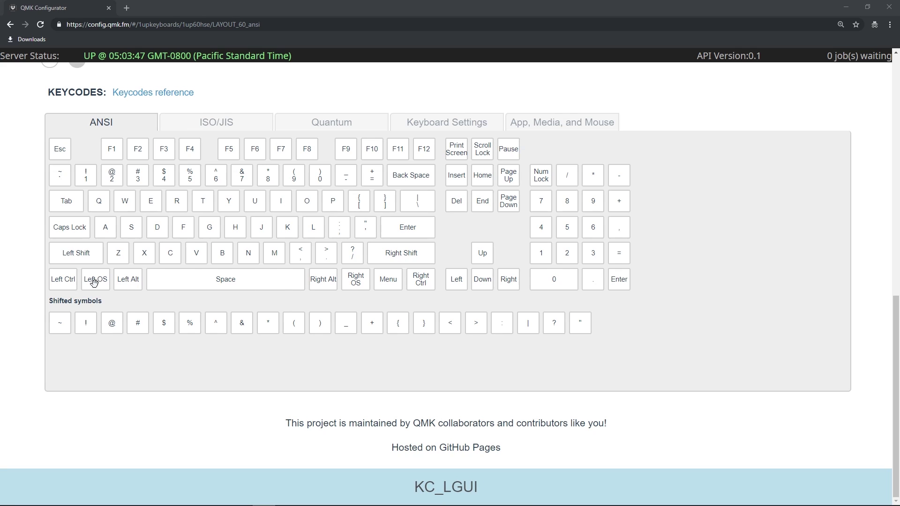
# Browse ISO/JIS, ANSI, Quantum, Keyboard Settings and App/Media/Mouse keycodes, then open the Keycodes reference
pyautogui.click(204, 128)
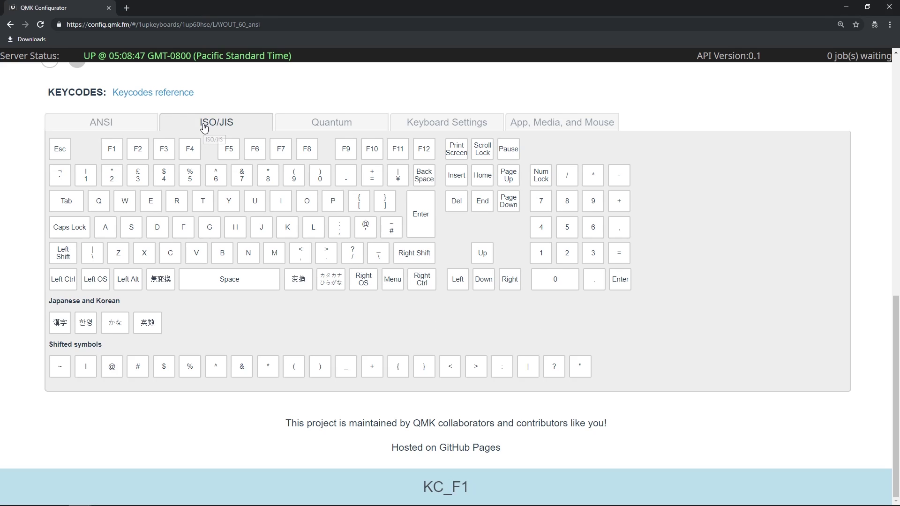
pyautogui.click(132, 122)
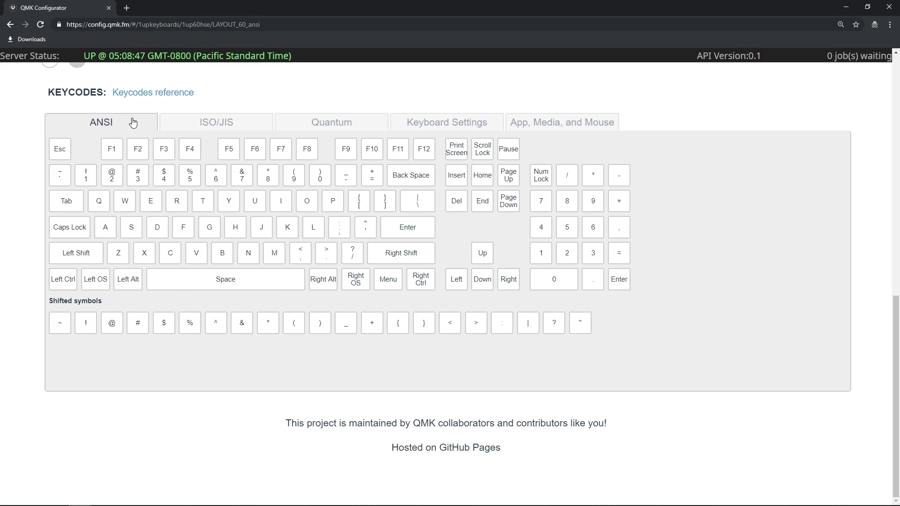
pyautogui.click(186, 123)
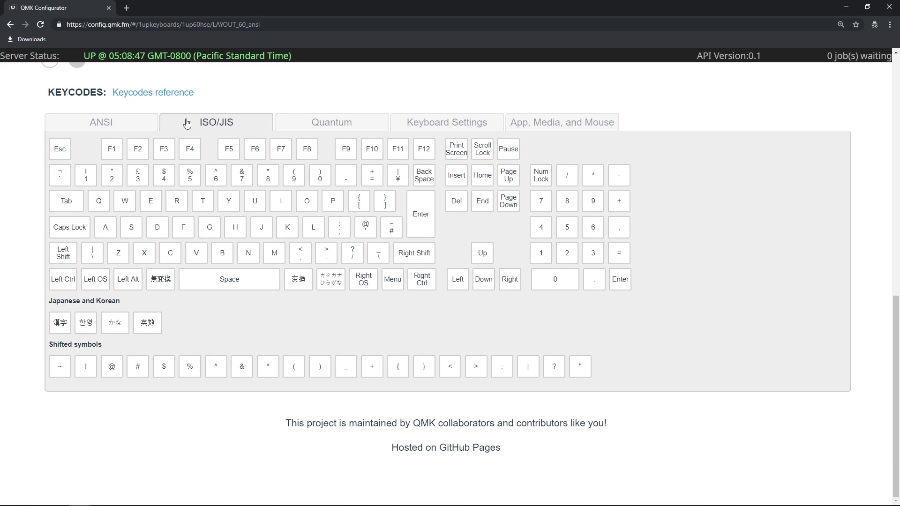
pyautogui.click(308, 123)
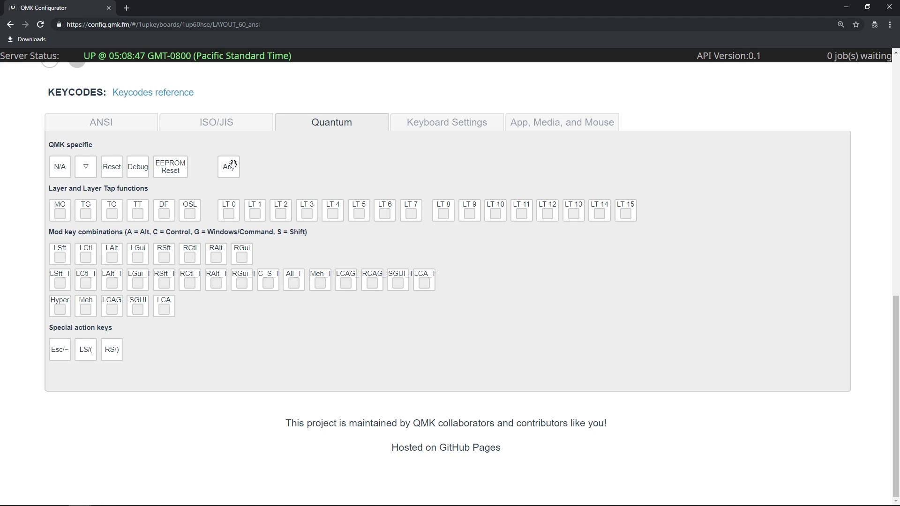
pyautogui.click(414, 127)
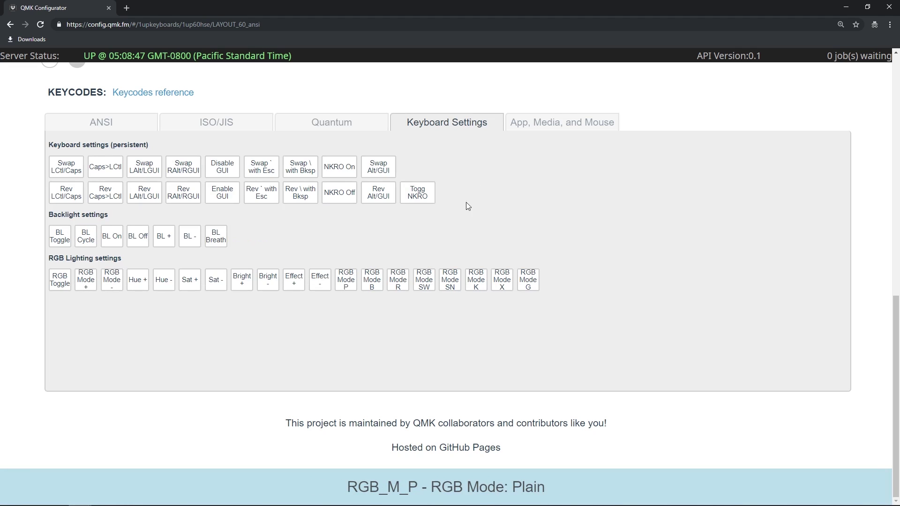
pyautogui.click(520, 126)
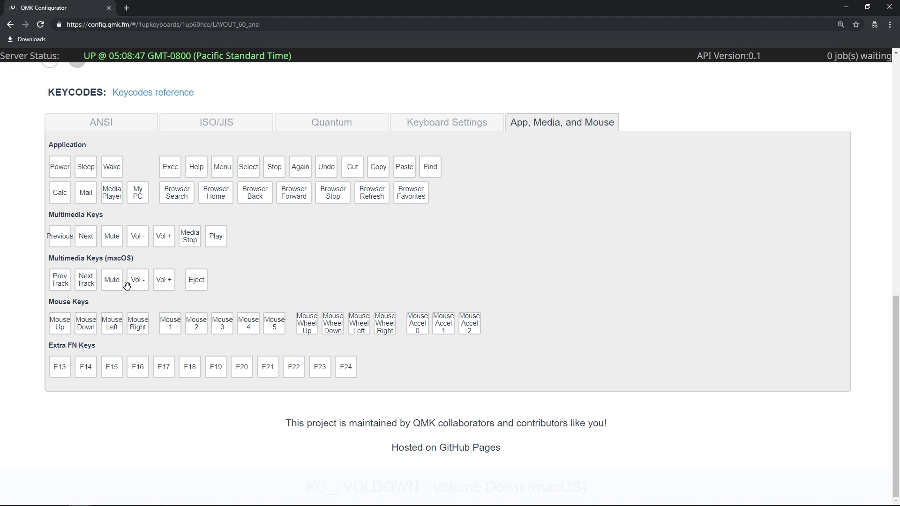
pyautogui.click(146, 93)
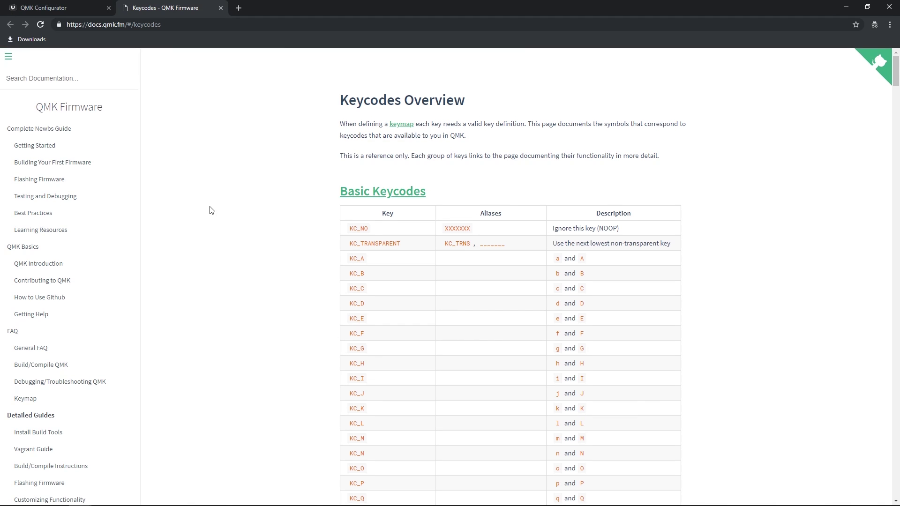
# Scroll the Keycodes Overview table, then return to QMK Configurator showing DZ60 layer 1
pyautogui.scroll(-14, 210, 212)
pyautogui.scroll(-20, 210, 212)
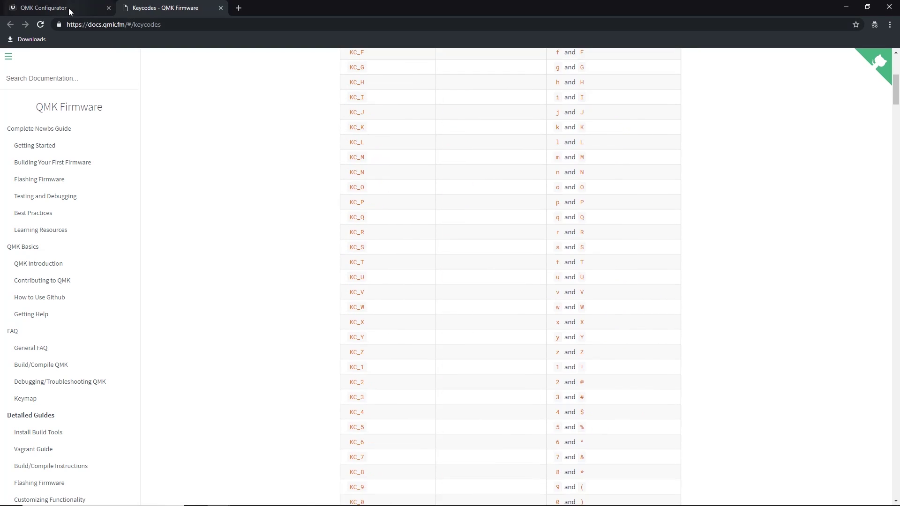
pyautogui.click(69, 8)
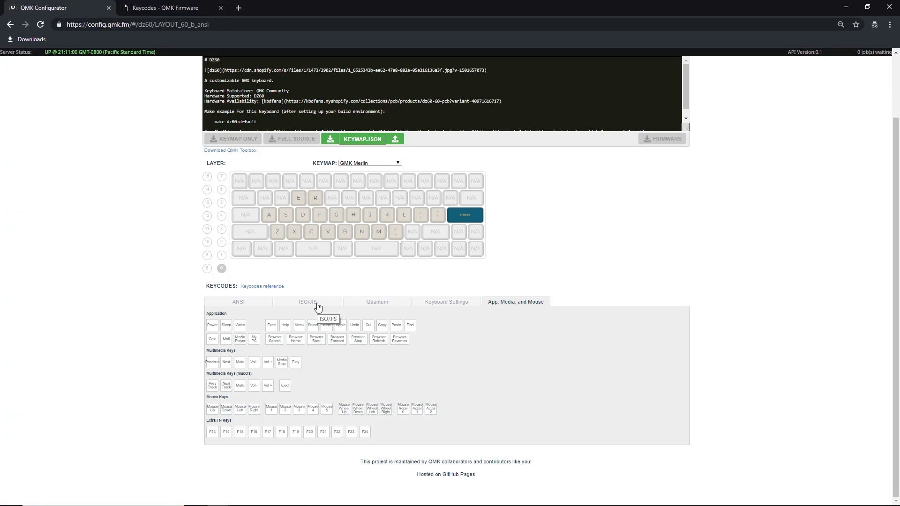
pyautogui.click(222, 256)
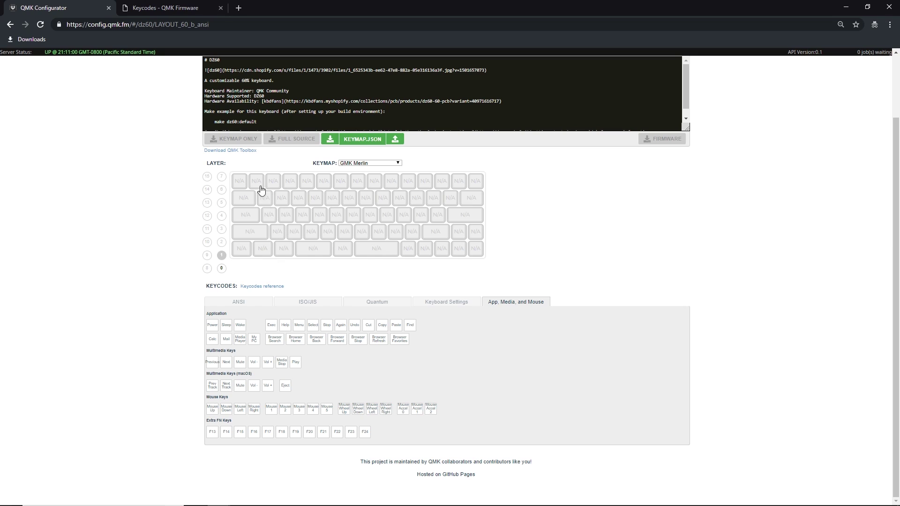
# Put F1 on the layer 1 top-row key and download the keymap as JSON
pyautogui.click(259, 184)
pyautogui.click(233, 303)
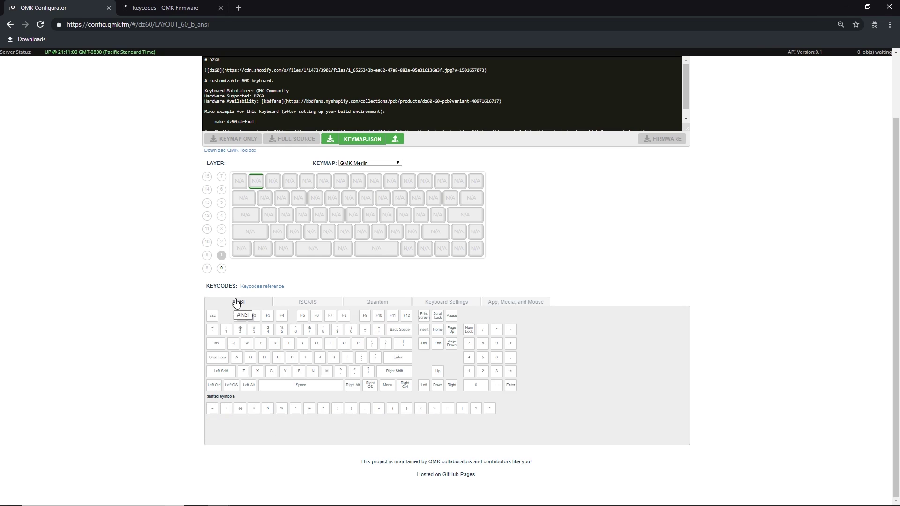
pyautogui.moveTo(240, 315); pyautogui.dragTo(260, 185)
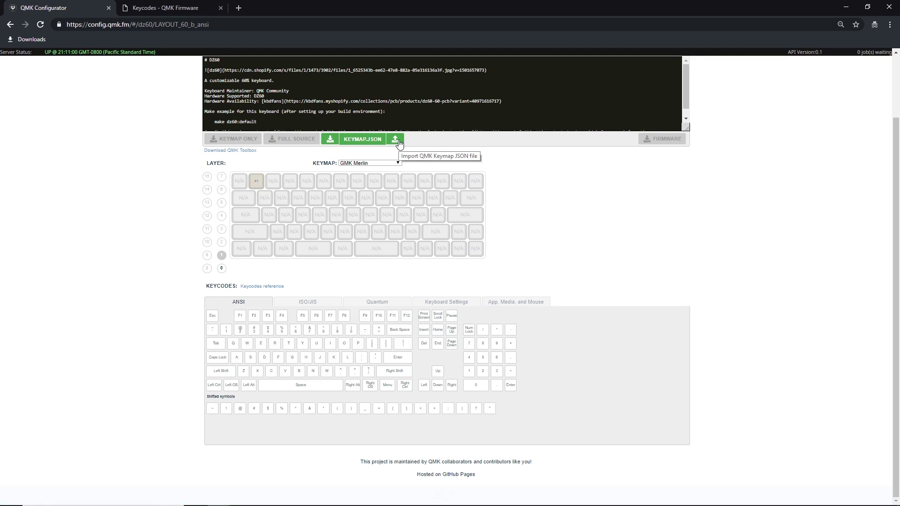
pyautogui.click(330, 140)
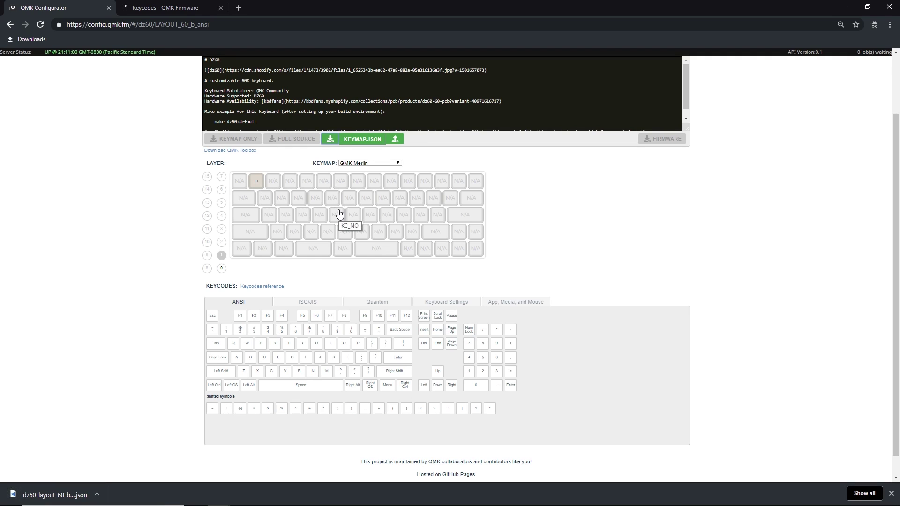
pyautogui.click(891, 494)
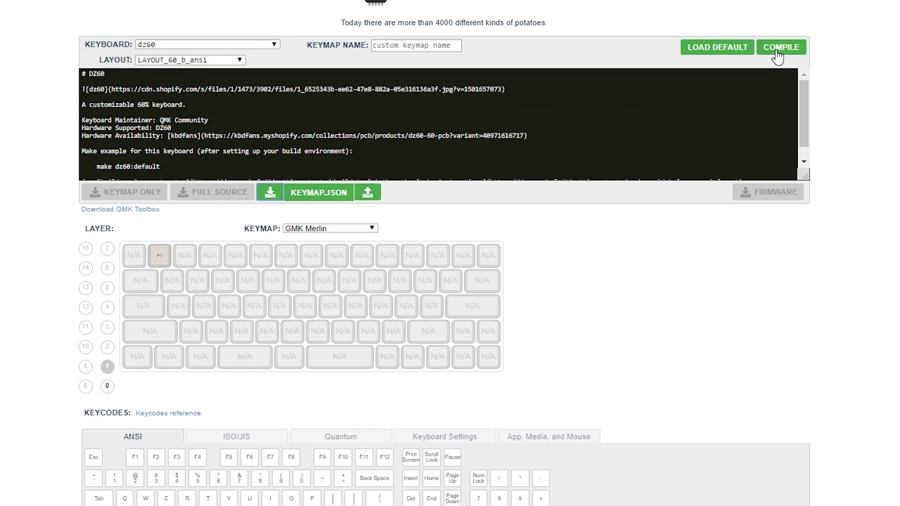
# Compile the dz60 LAYOUT_60_b_ansi keymap into firmware
pyautogui.click(776, 50)
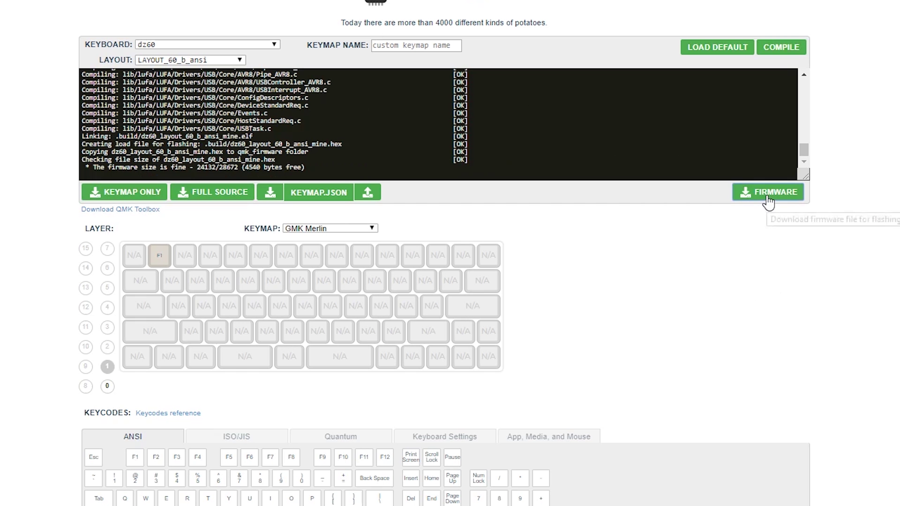
# Download the compiled firmware file dz60_layout_60_b_ansi_mine.hex
pyautogui.click(765, 197)
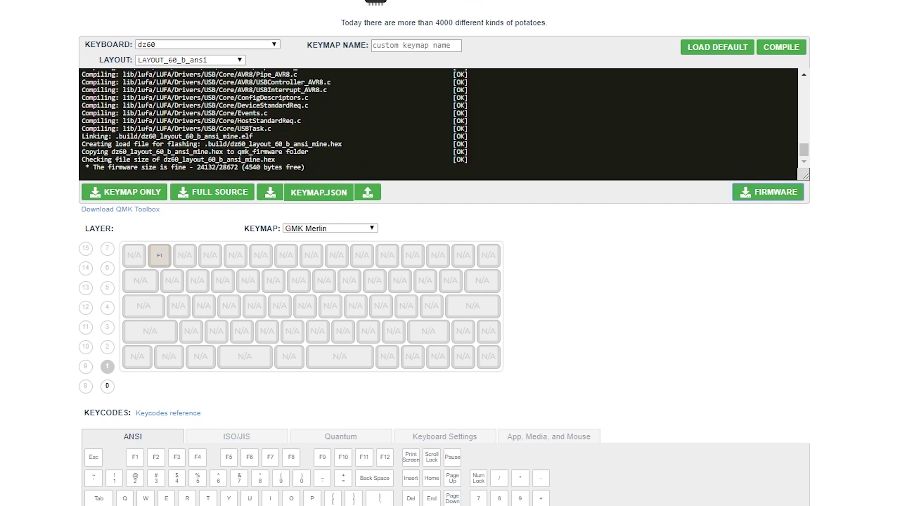